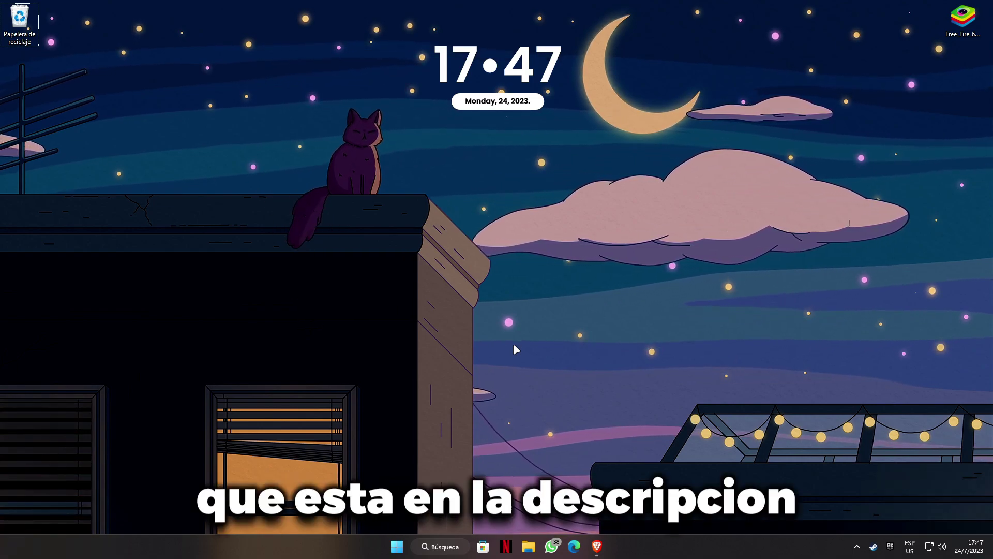
- Switch to the Brave browser and open the official LDPlayer site from the article's download section
{"action": "left_click", "coordinate": [598, 548]}
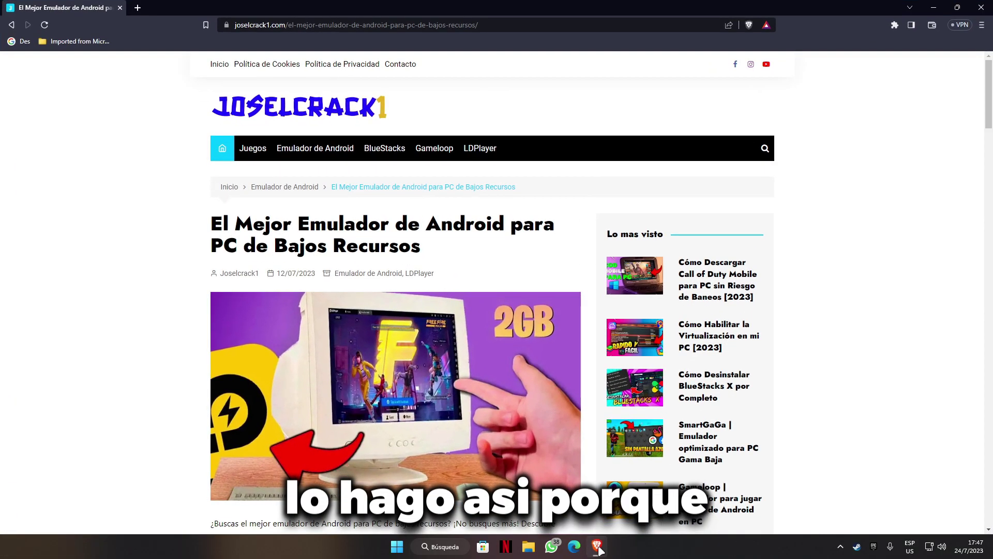
{"action": "scroll", "coordinate": [491, 357], "scroll_direction": "down", "scroll_amount": 20}
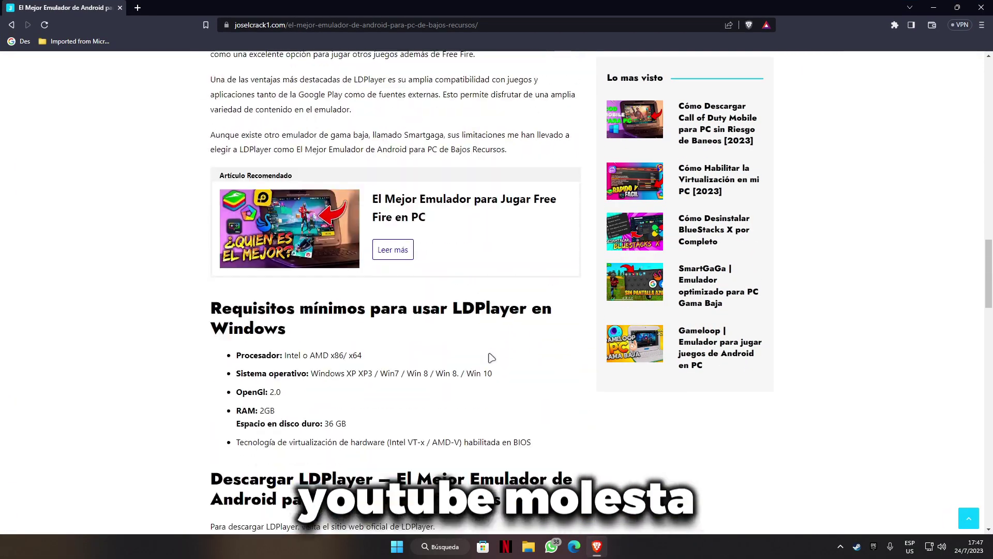
{"action": "scroll", "coordinate": [492, 357], "scroll_direction": "down", "scroll_amount": 4}
{"action": "scroll", "coordinate": [491, 357], "scroll_direction": "up", "scroll_amount": 4}
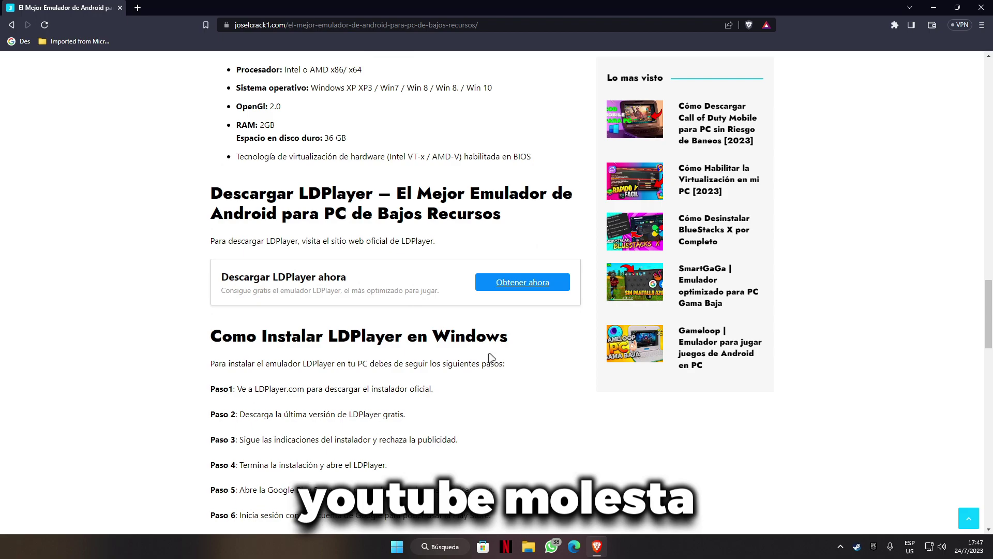
{"action": "left_click", "coordinate": [524, 283]}
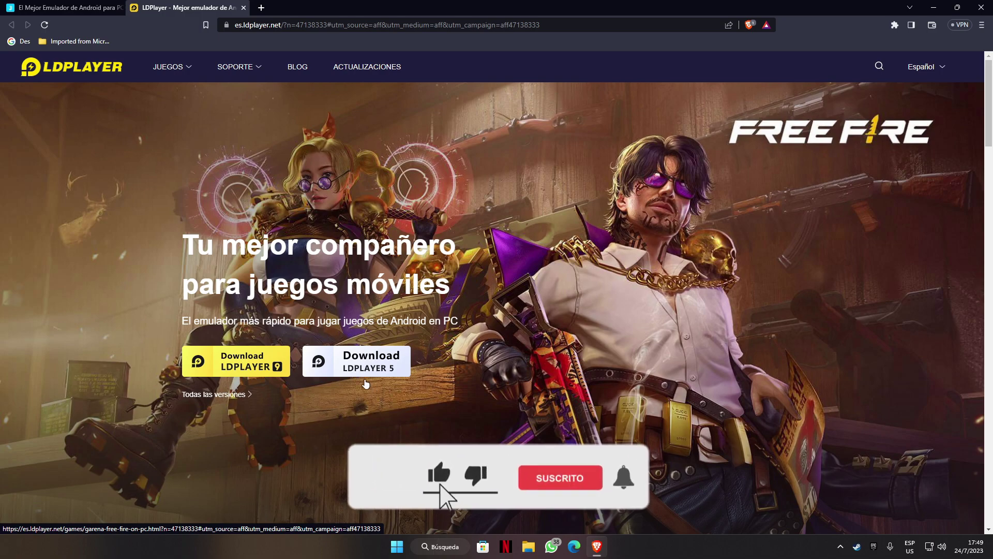
- Download the LDPlayer 9 installer and save it to the Escritorio folder as LDPlayer9_es_47138333_ld.exe
{"action": "left_click", "coordinate": [248, 374]}
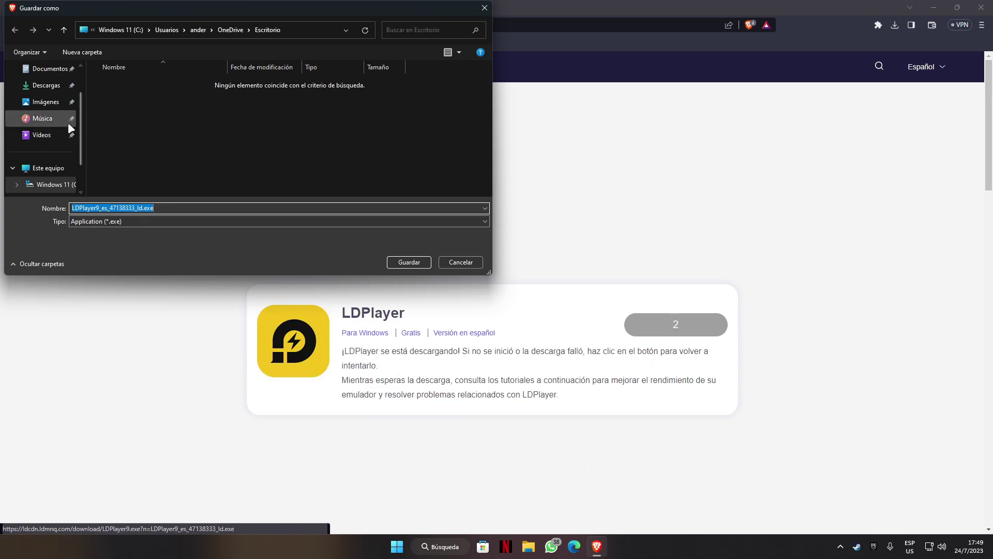
{"action": "scroll", "coordinate": [67, 122], "scroll_direction": "up", "scroll_amount": 2}
{"action": "left_click", "coordinate": [47, 86]}
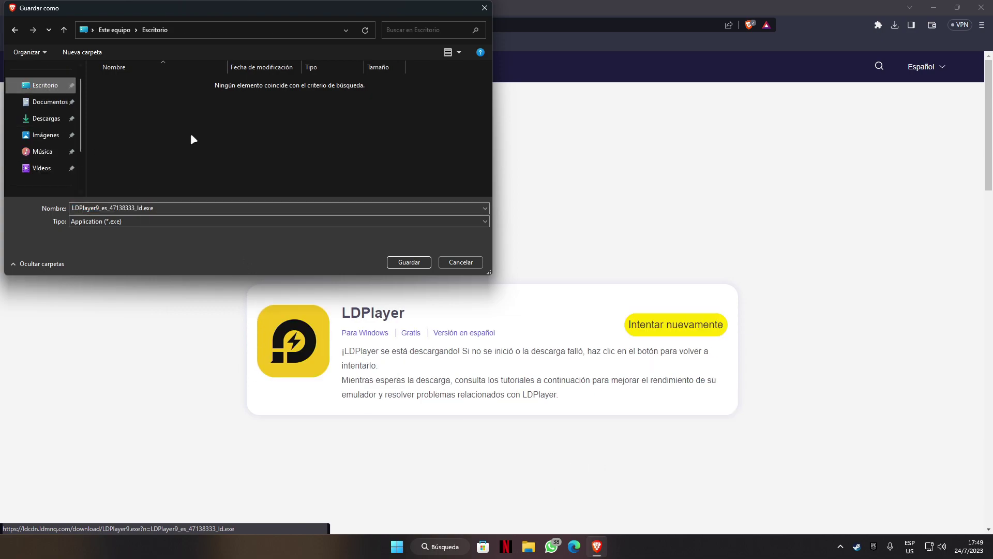
{"action": "left_click", "coordinate": [407, 262]}
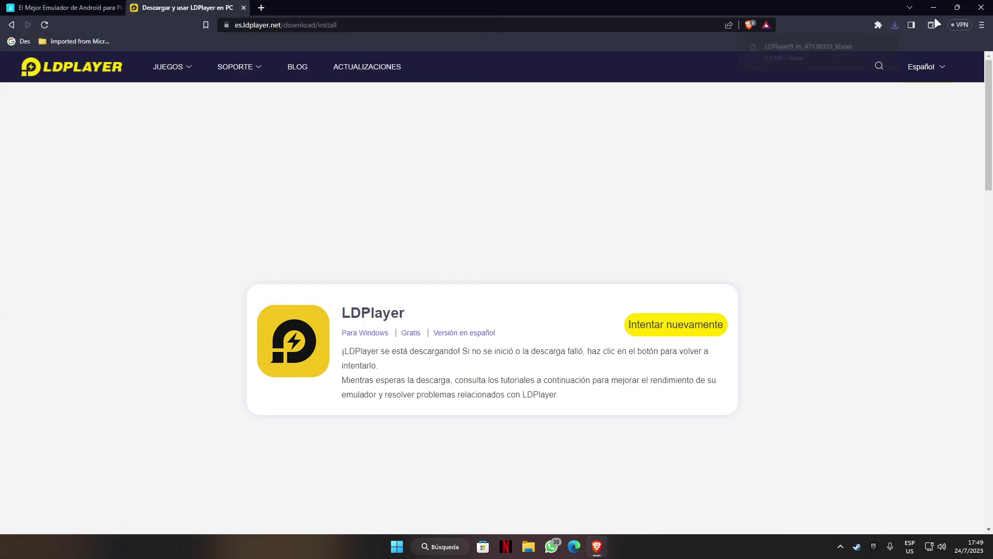
- Minimize the browser, place the downloaded LDPlayer installer near the middle of the desktop and run it
{"action": "left_click", "coordinate": [933, 8]}
{"action": "left_click", "coordinate": [10, 75]}
{"action": "left_click_drag", "start_coordinate": [10, 75], "coordinate": [491, 335]}
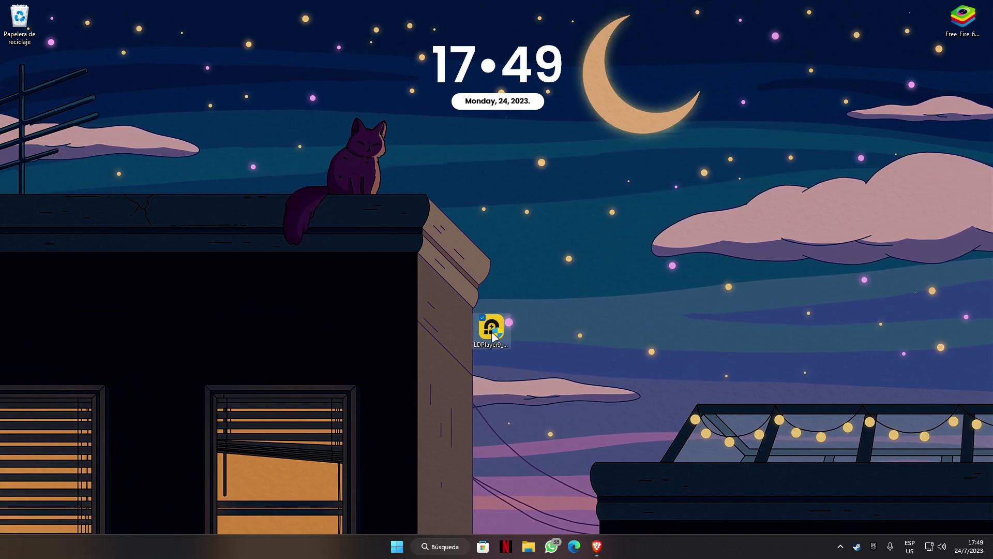
{"action": "double_click", "coordinate": [492, 331]}
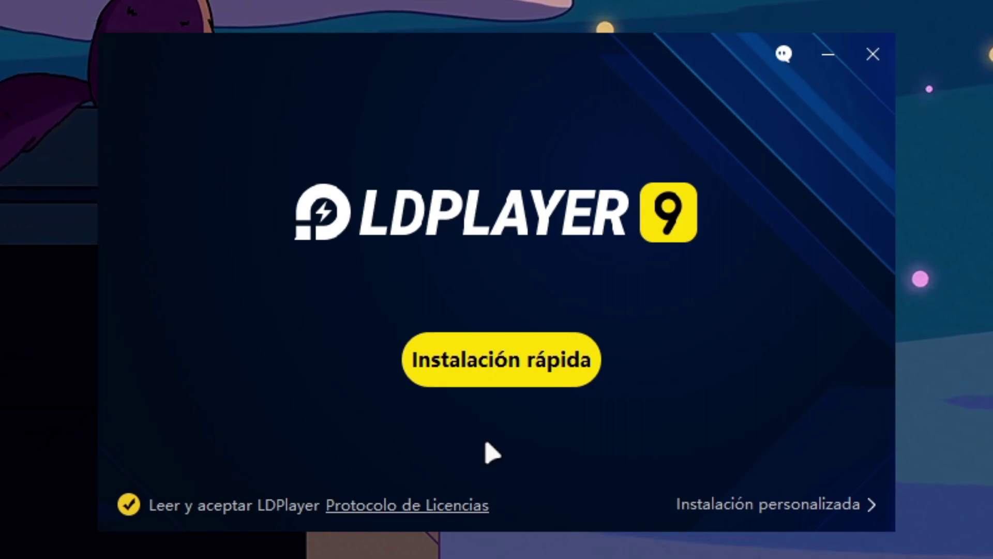
- Install LDPlayer 9 with the custom installation into G:\LDPlayer\LDPlayer9\ and launch the emulator
{"action": "left_click", "coordinate": [828, 509]}
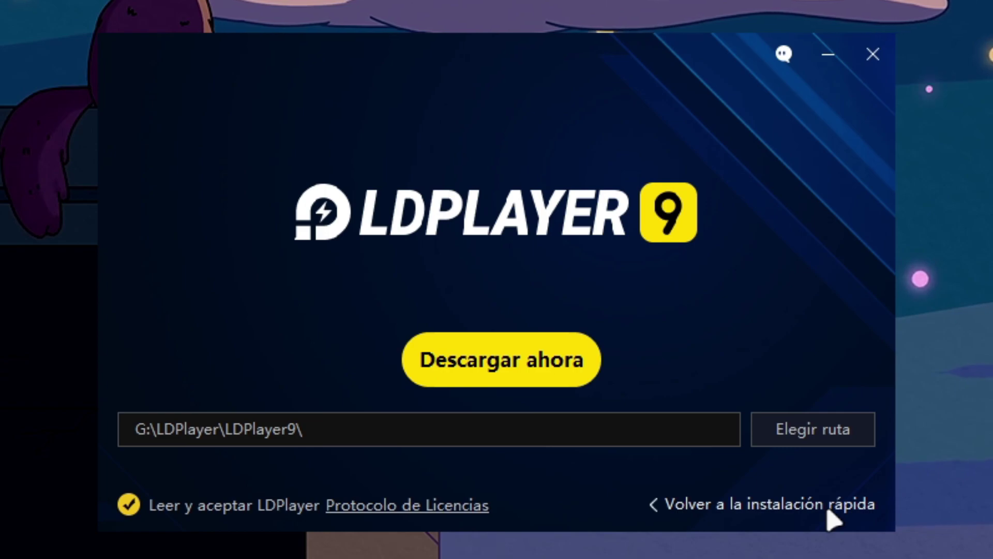
{"action": "left_click", "coordinate": [520, 380]}
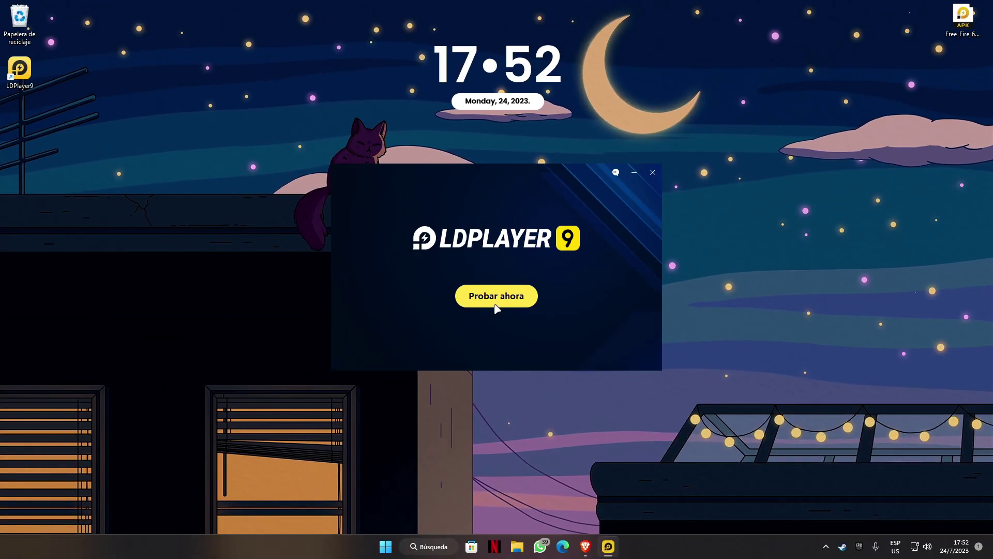
{"action": "left_click", "coordinate": [496, 297]}
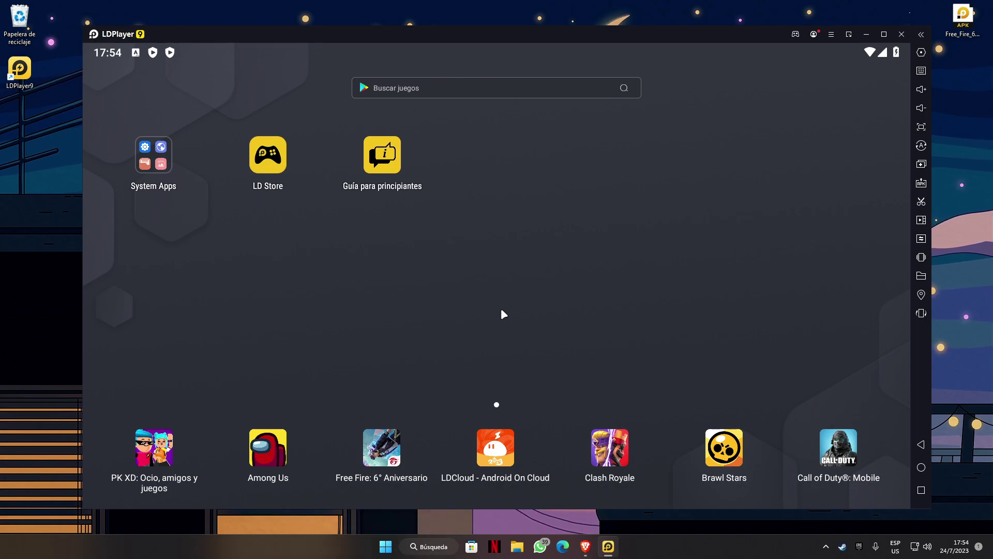
- Open Play Store from the emulator's System Apps folder and install TikTok
{"action": "left_click", "coordinate": [154, 170]}
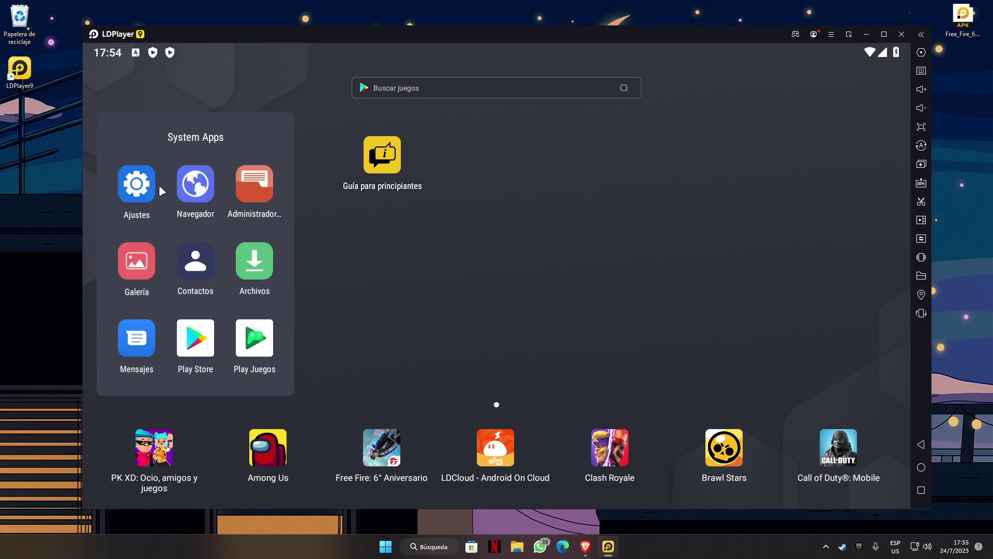
{"action": "left_click", "coordinate": [204, 343]}
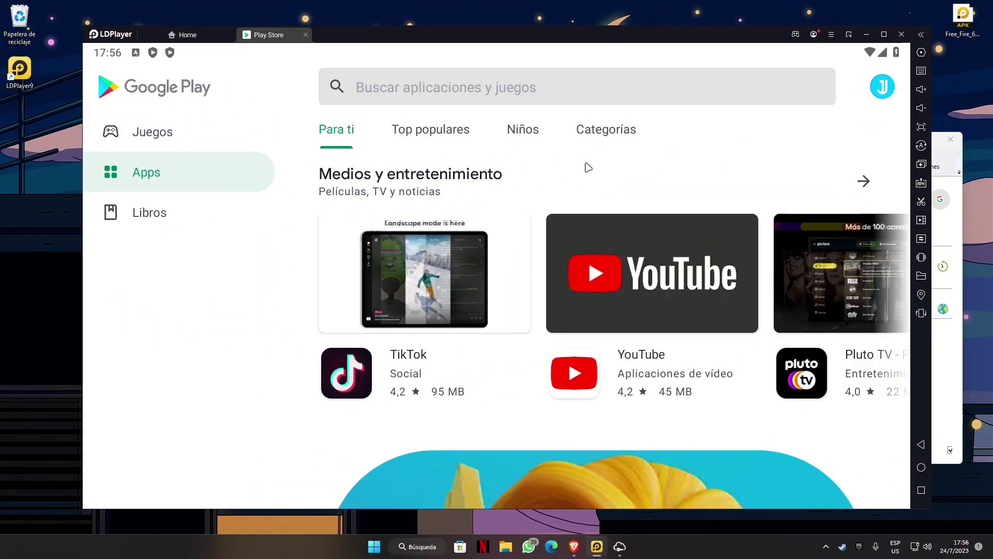
{"action": "scroll", "coordinate": [465, 296], "scroll_direction": "down", "scroll_amount": 1}
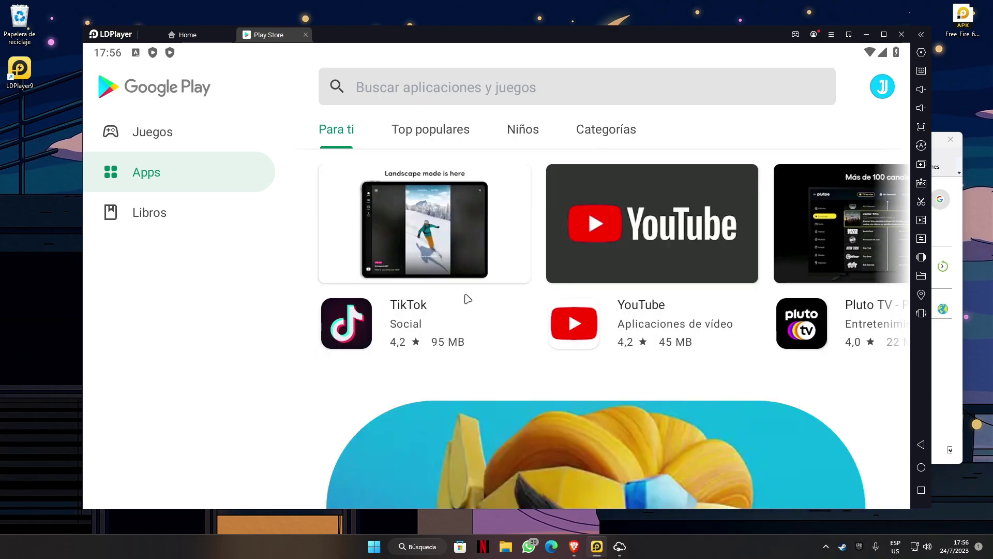
{"action": "left_click", "coordinate": [463, 293]}
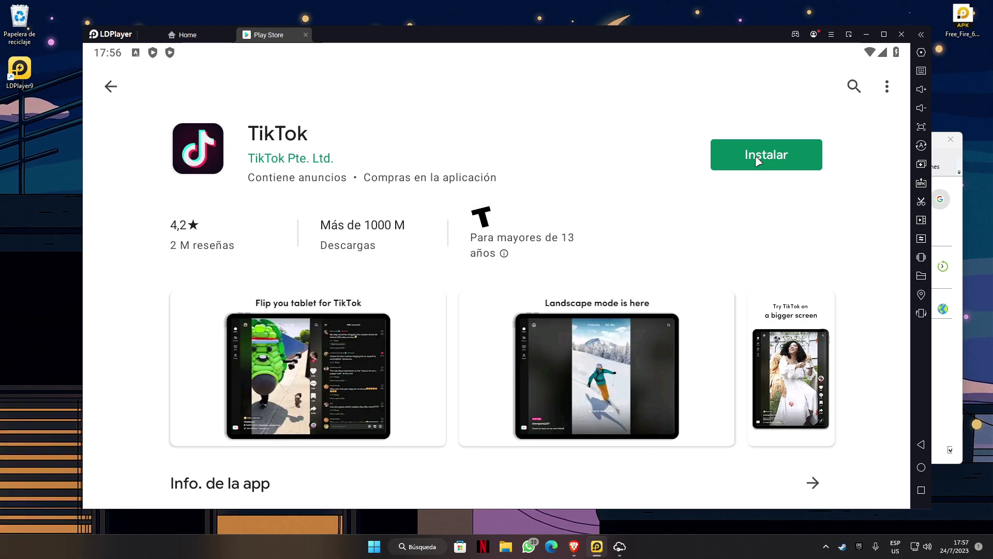
{"action": "left_click", "coordinate": [768, 162]}
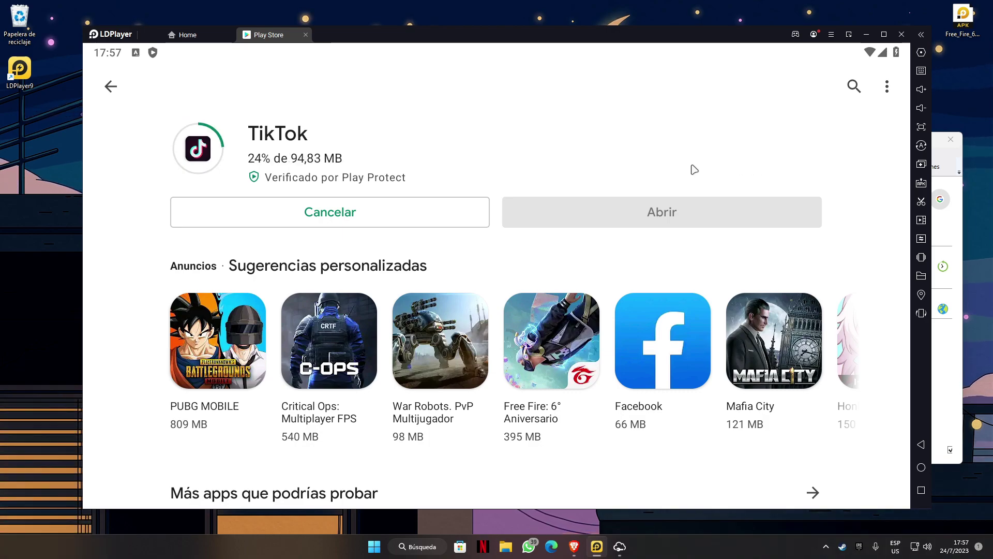
- Return to the emulator's home screen and install Free_Fire_6to_Aniversario_Joselcrack1.apk from the Escritorio folder
{"action": "left_click", "coordinate": [920, 468]}
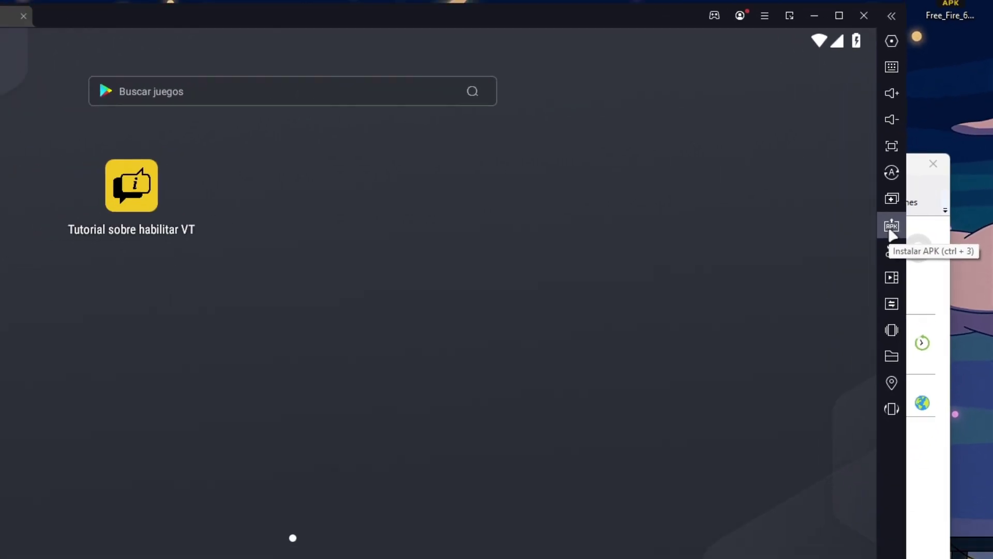
{"action": "left_click", "coordinate": [888, 231]}
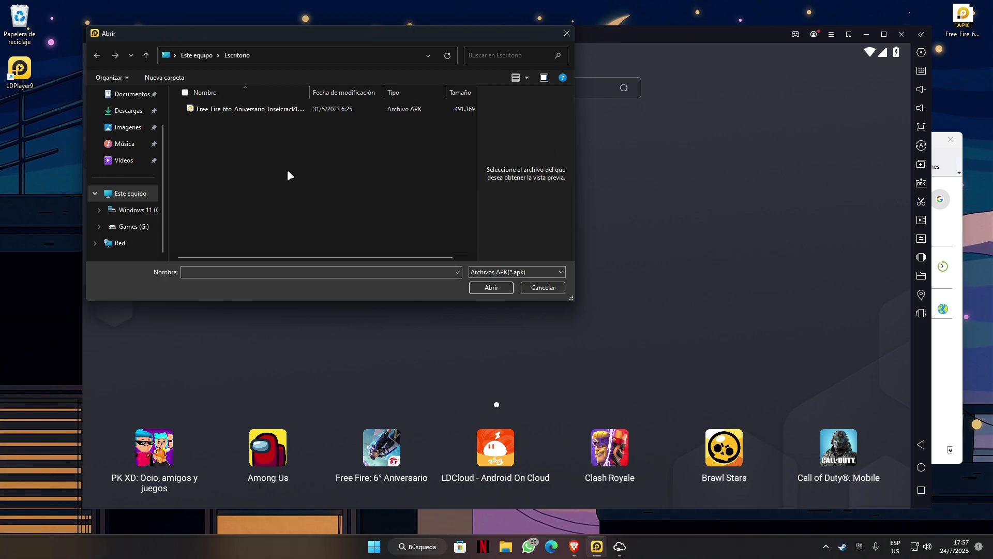
{"action": "left_click", "coordinate": [254, 111]}
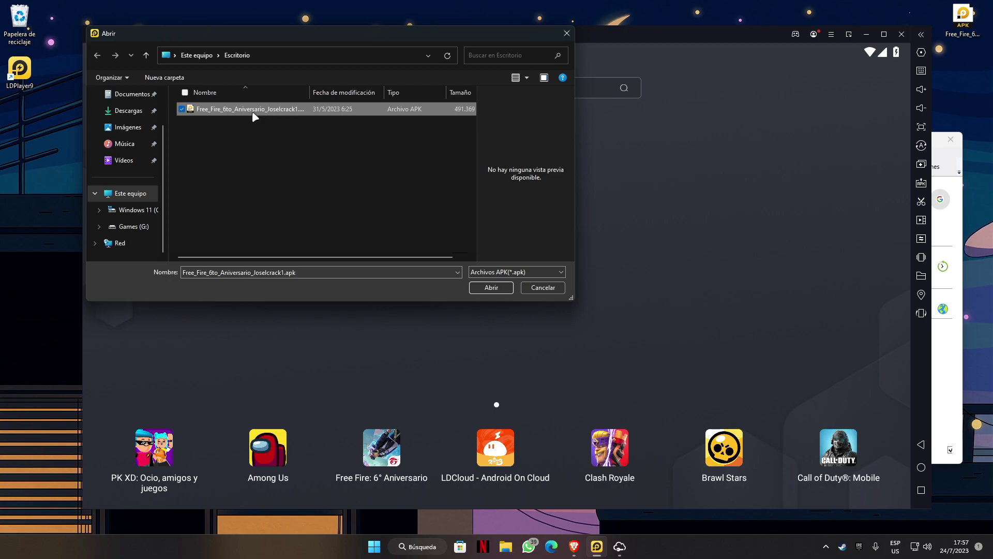
{"action": "left_click", "coordinate": [486, 288]}
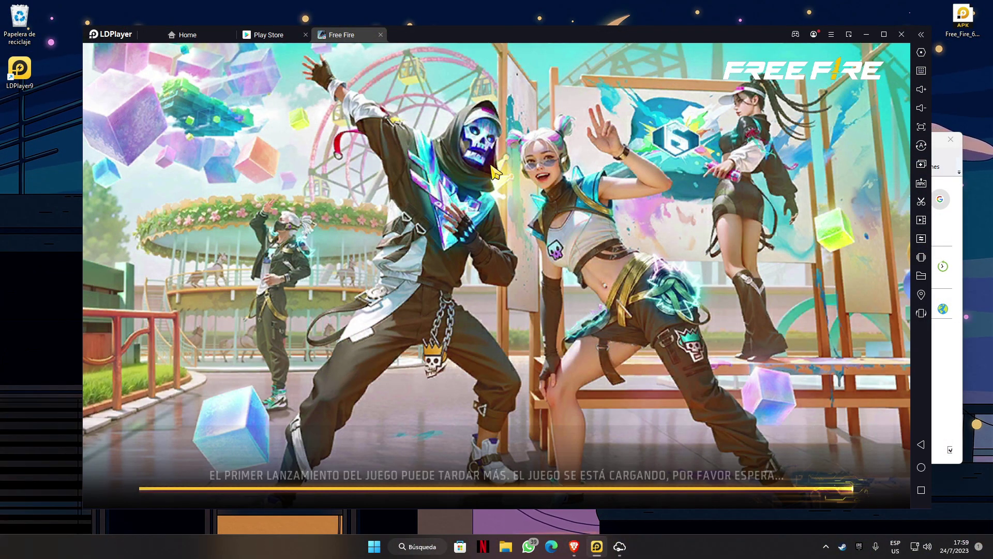
- Open the Windows Task Manager and examine the emulator's memory use and the other running processes
{"action": "right_click", "coordinate": [672, 552]}
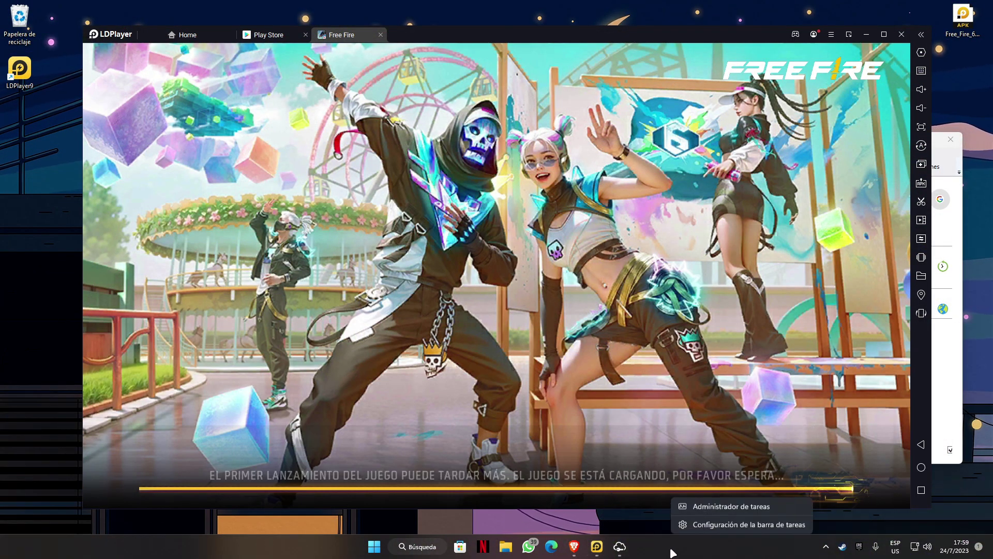
{"action": "left_click", "coordinate": [701, 506]}
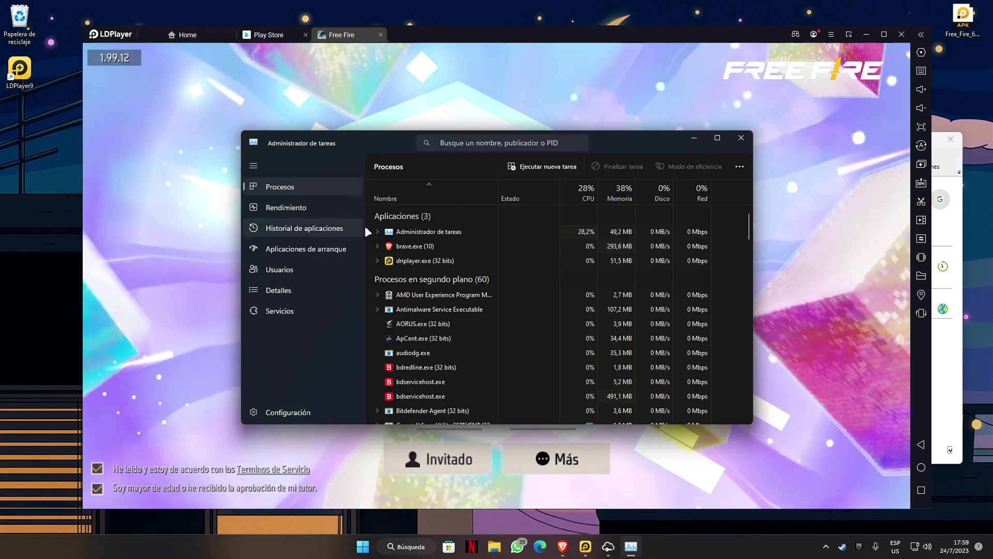
{"action": "left_click", "coordinate": [420, 259]}
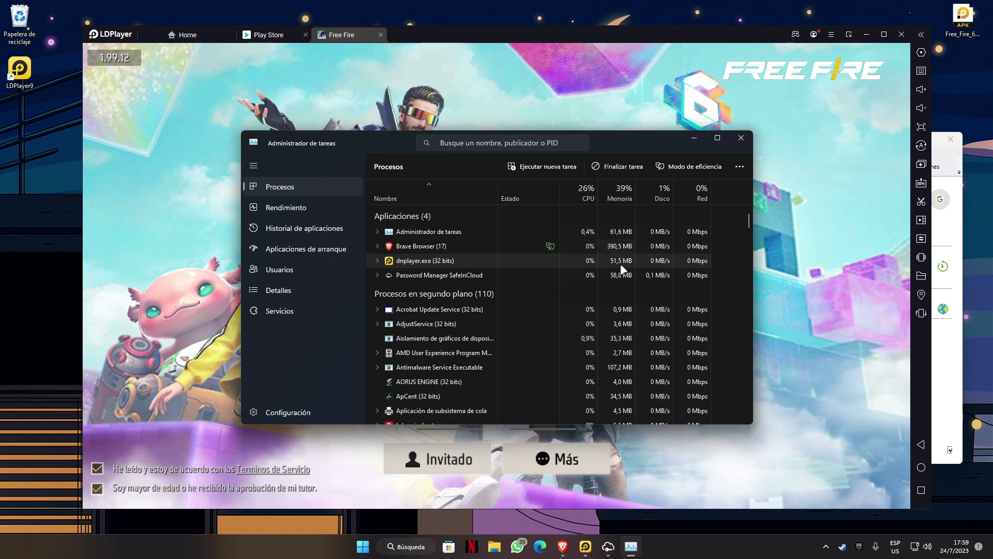
{"action": "scroll", "coordinate": [620, 263], "scroll_direction": "down", "scroll_amount": 12}
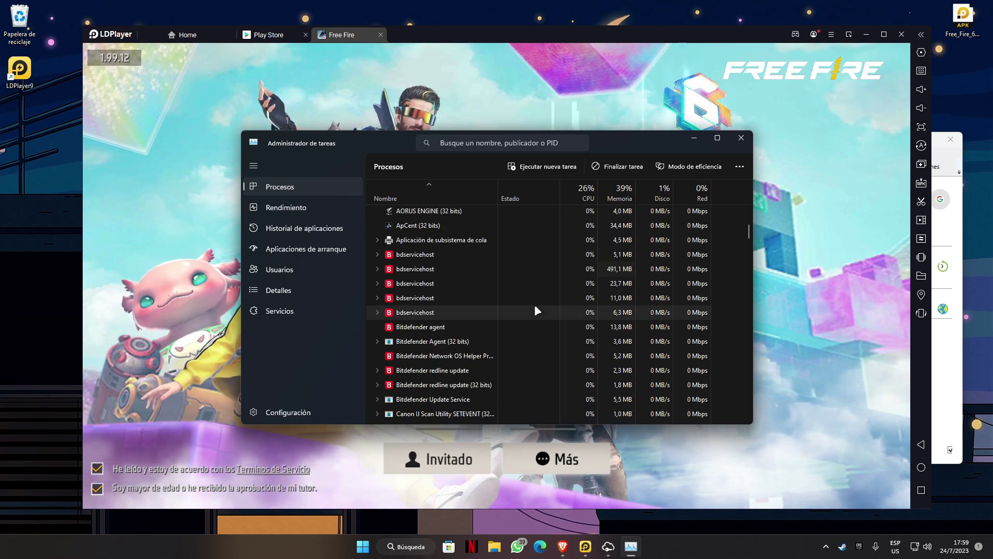
{"action": "scroll", "coordinate": [535, 308], "scroll_direction": "down", "scroll_amount": 3}
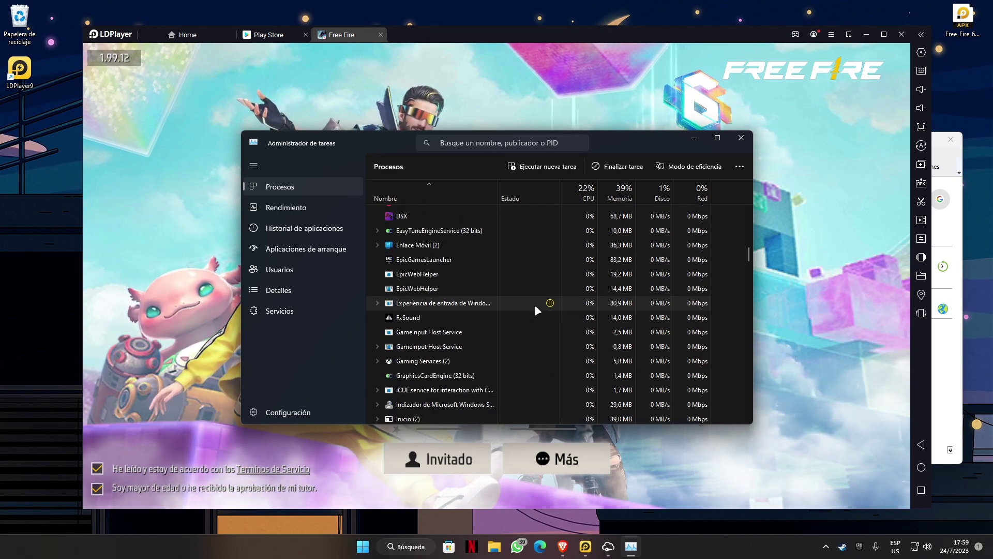
{"action": "scroll", "coordinate": [535, 304], "scroll_direction": "down", "scroll_amount": 5}
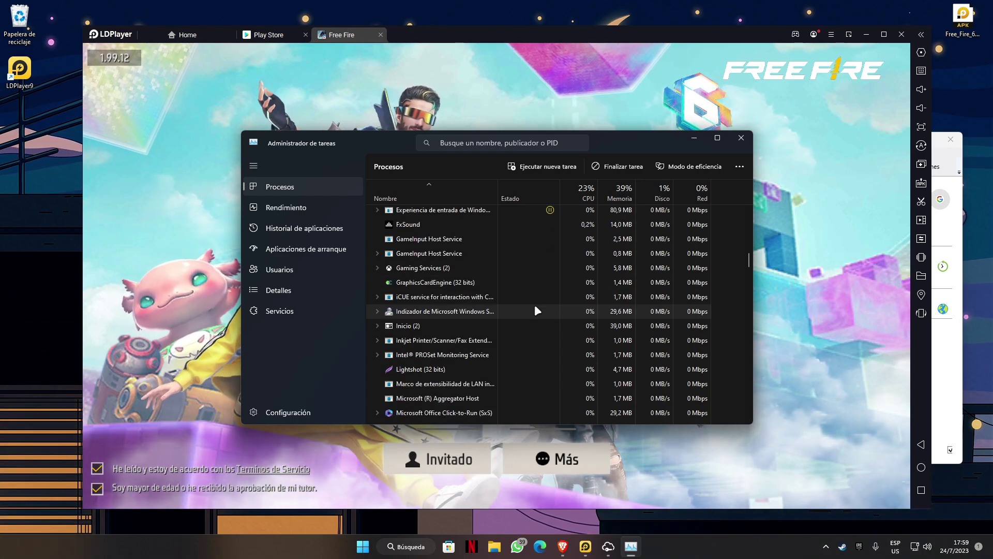
{"action": "scroll", "coordinate": [535, 307], "scroll_direction": "down", "scroll_amount": 10}
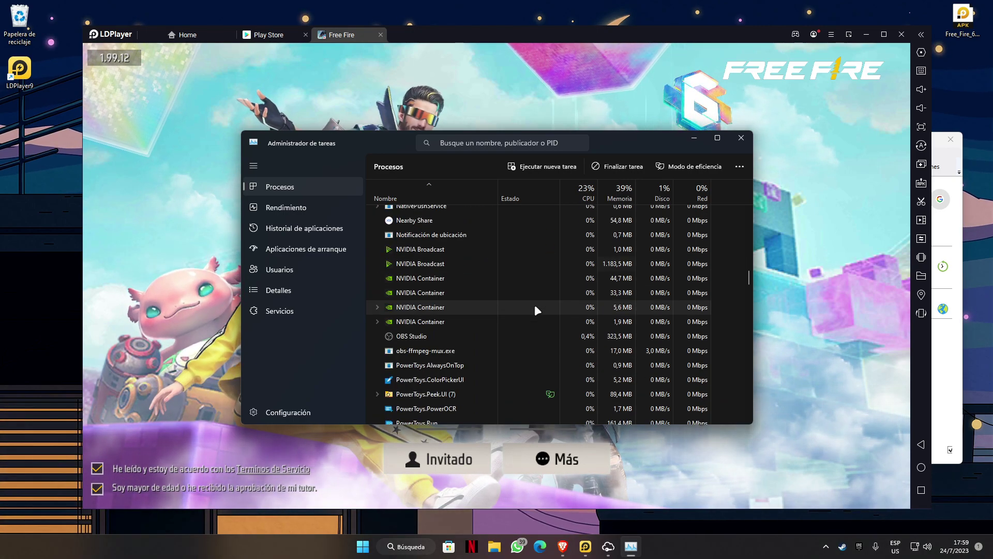
{"action": "scroll", "coordinate": [535, 306], "scroll_direction": "down", "scroll_amount": 7}
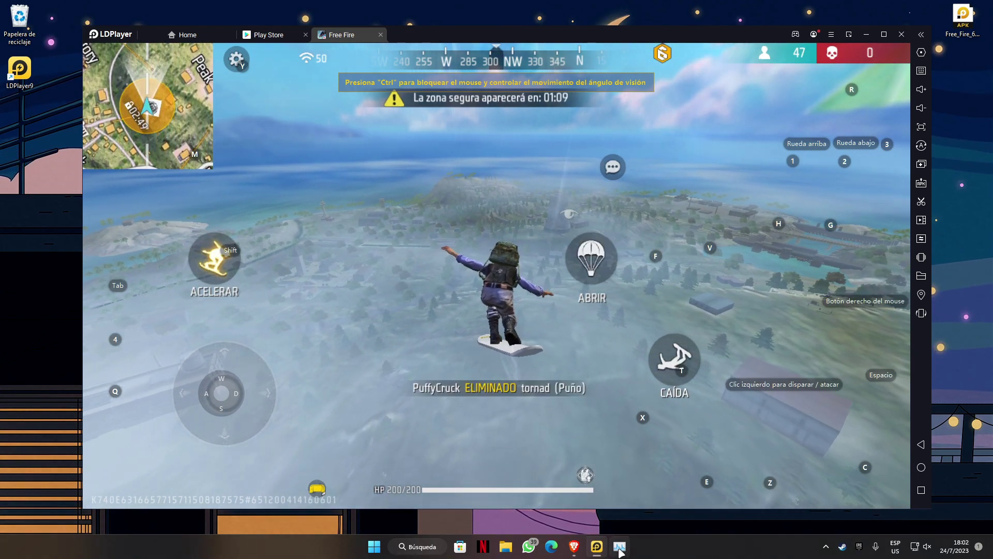
{"action": "key", "text": "alt+Tab"}
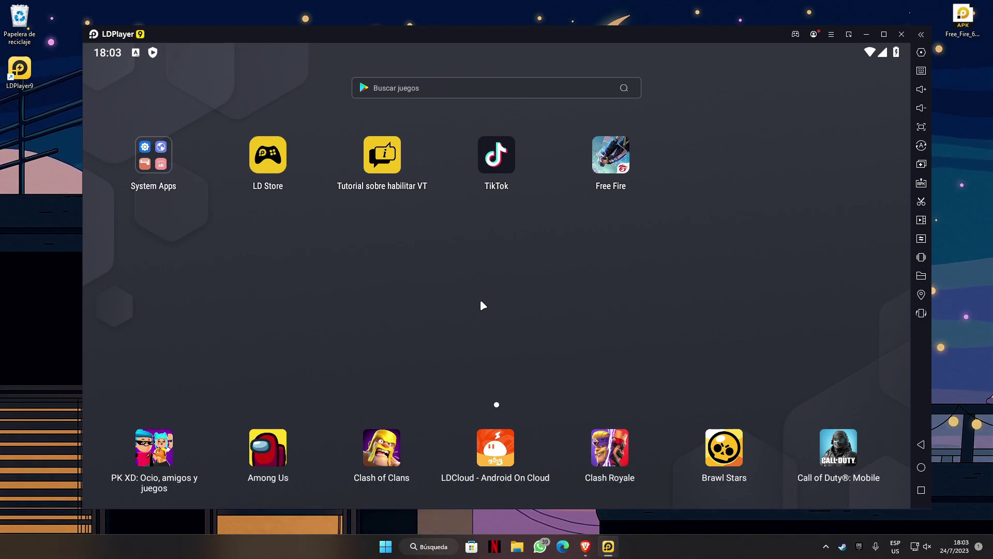
- Review the emulator's settings for resolution, CPU, RAM, model, games, audio, network, shortcuts and wallpapers, and close them without saving
{"action": "left_click", "coordinate": [831, 34]}
{"action": "left_click", "coordinate": [849, 86]}
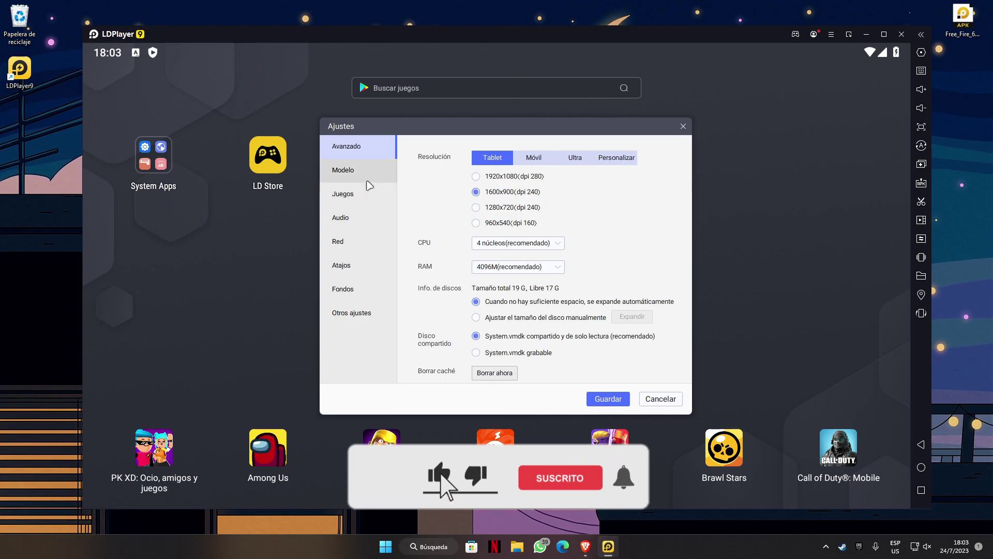
{"action": "left_click", "coordinate": [367, 176]}
{"action": "left_click", "coordinate": [368, 195]}
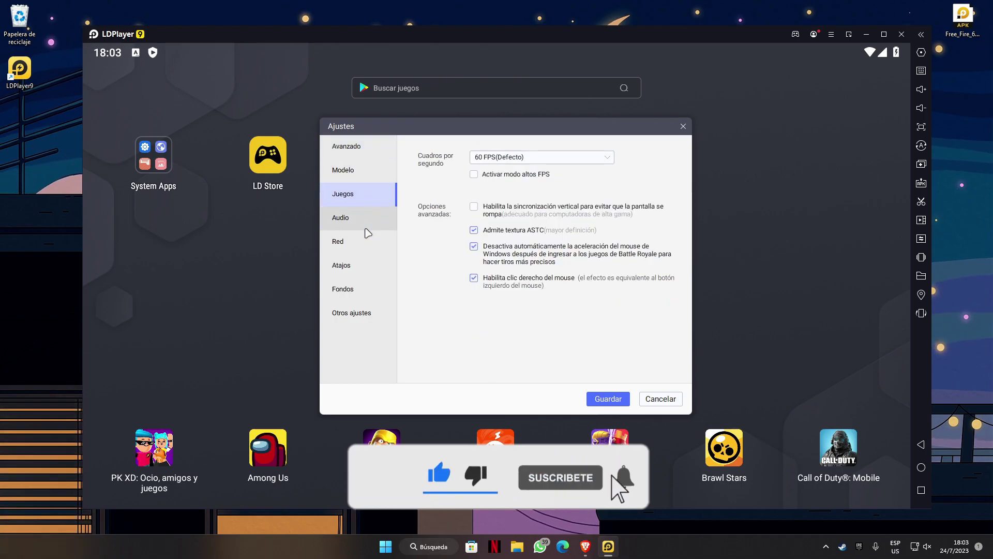
{"action": "left_click", "coordinate": [368, 218]}
{"action": "left_click", "coordinate": [369, 245]}
{"action": "left_click", "coordinate": [368, 266]}
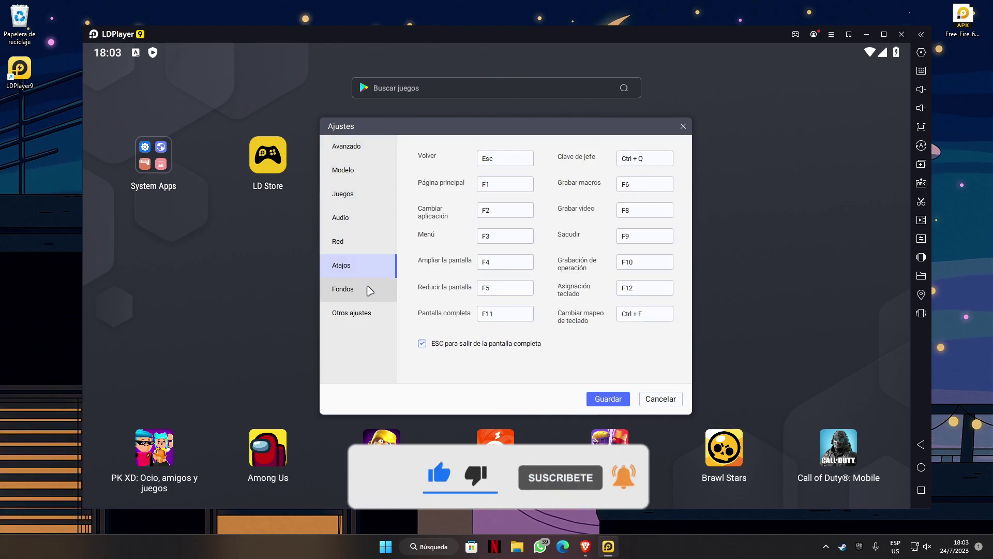
{"action": "left_click", "coordinate": [370, 288]}
{"action": "left_click", "coordinate": [368, 149]}
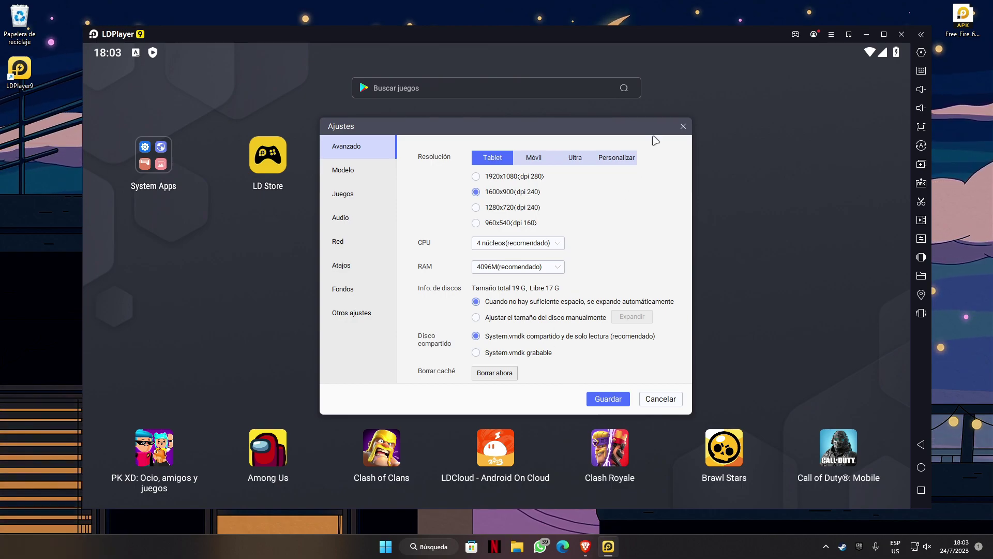
{"action": "left_click", "coordinate": [683, 126]}
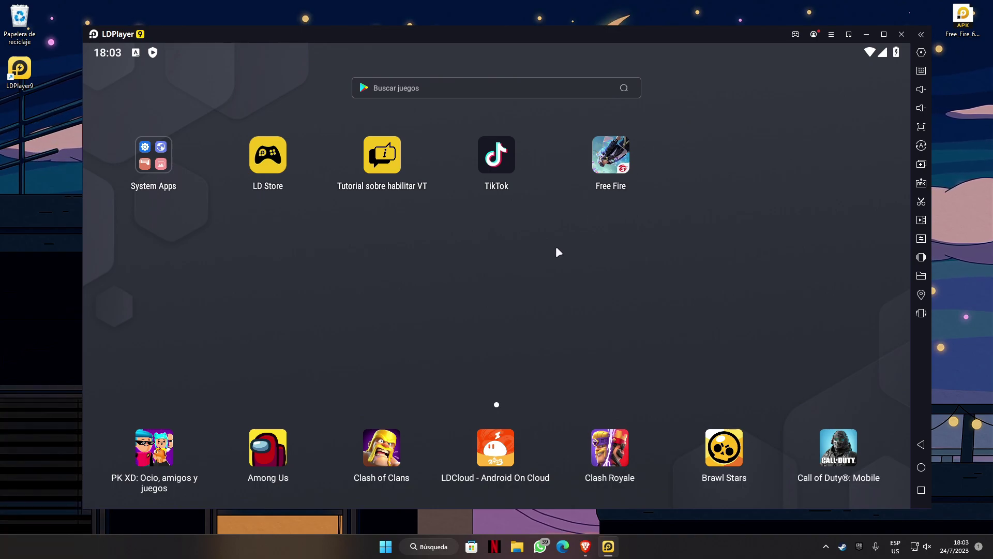